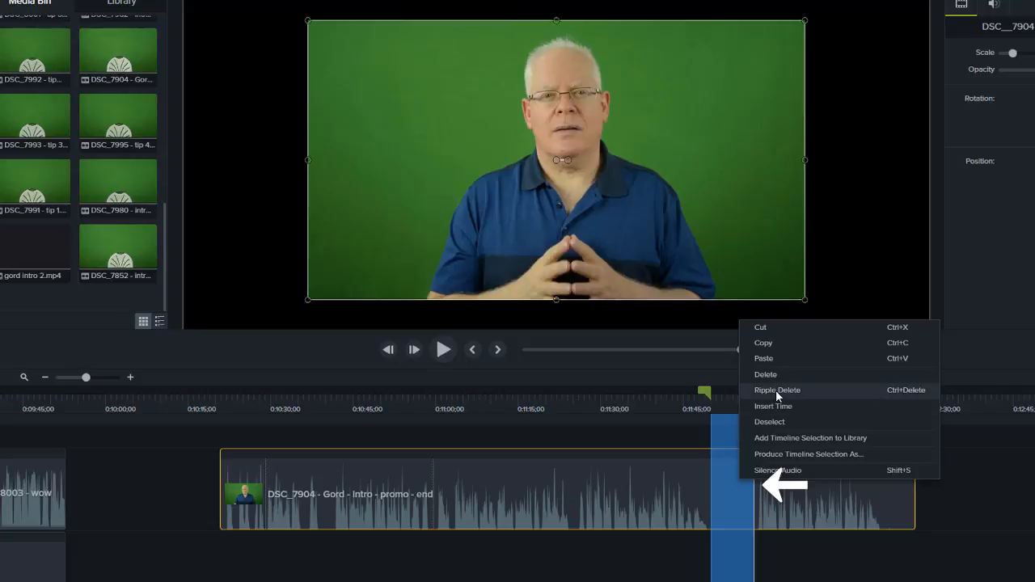
Ripple-delete the selected pause in the DSC_7904 clip, and cut the range from 0:10:37;26 to 0:10:41;22 out of it
{"action": "left_click", "coordinate": [775, 389]}
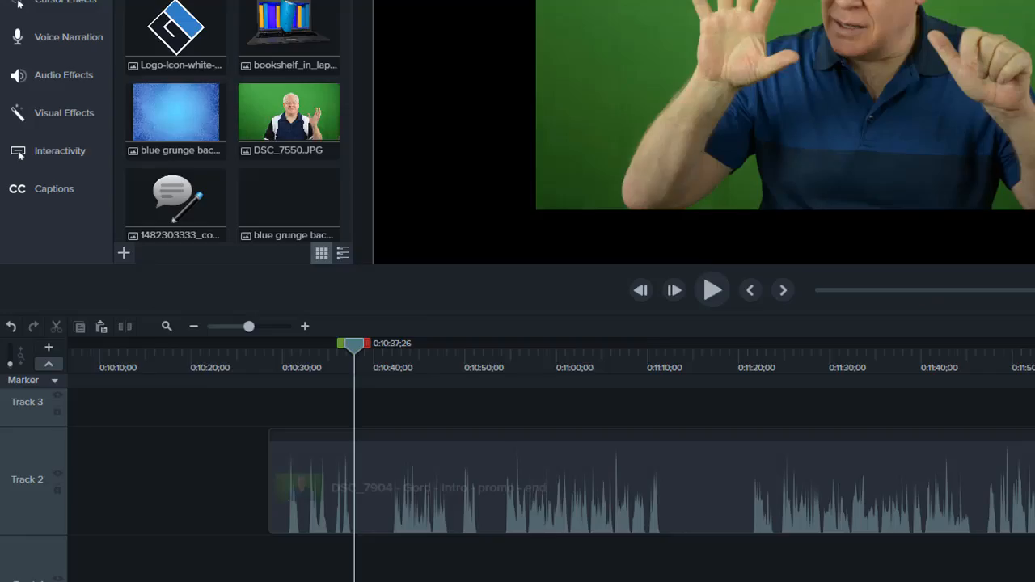
{"action": "left_click_drag", "start_coordinate": [367, 342], "coordinate": [402, 346]}
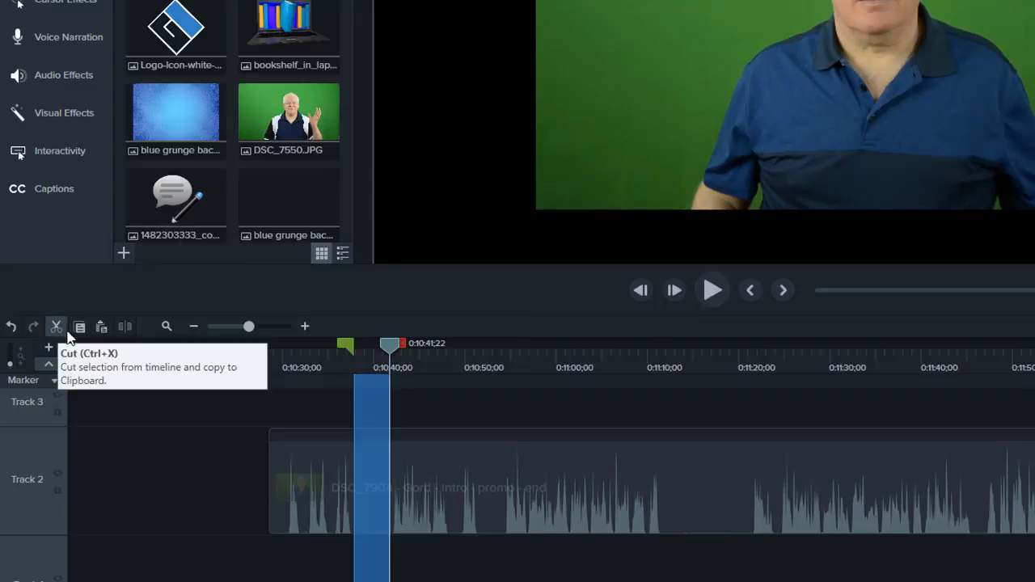
{"action": "right_click", "coordinate": [364, 463]}
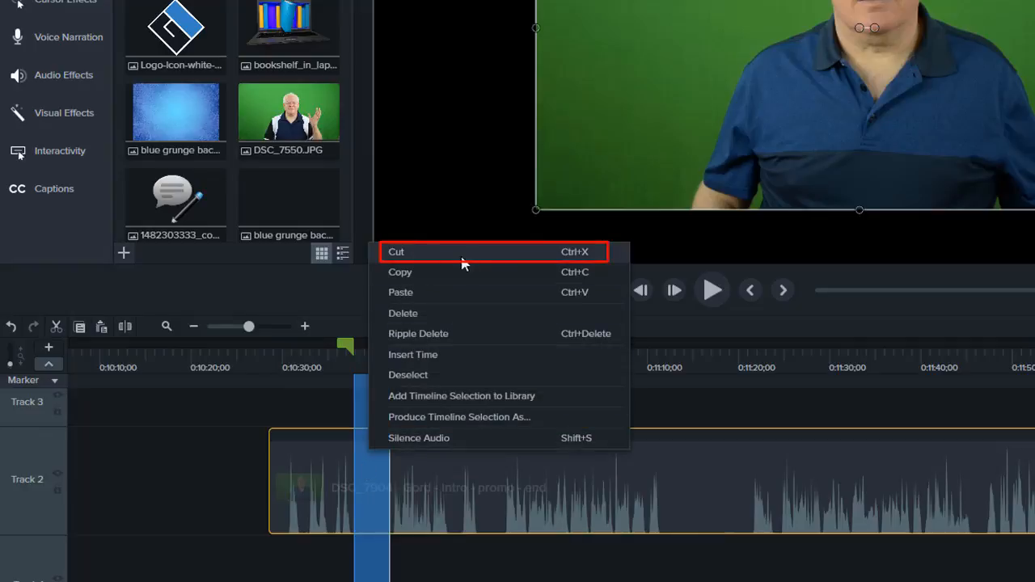
{"action": "left_click", "coordinate": [508, 250]}
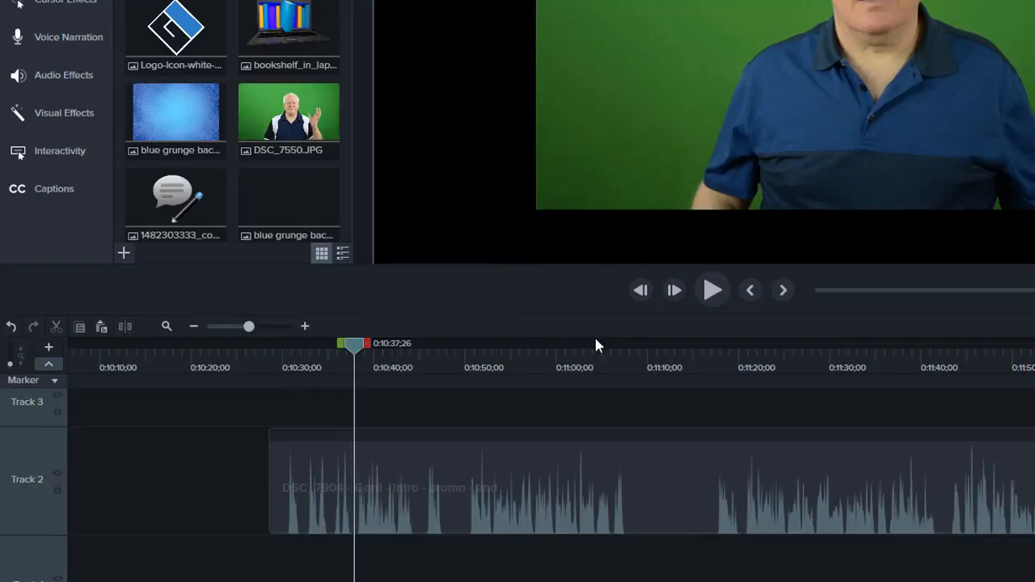
Cut the silent range from about 0:11:08 to 0:11:17;10 out of the Track 2 clip
{"action": "left_click", "coordinate": [631, 357]}
{"action": "left_click_drag", "start_coordinate": [642, 341], "coordinate": [730, 351]}
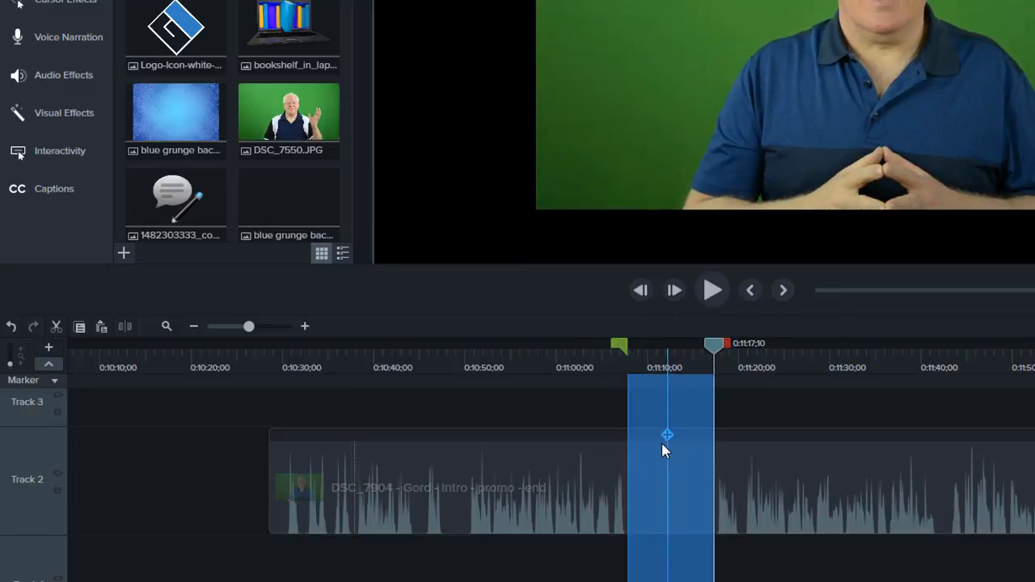
{"action": "right_click", "coordinate": [679, 461]}
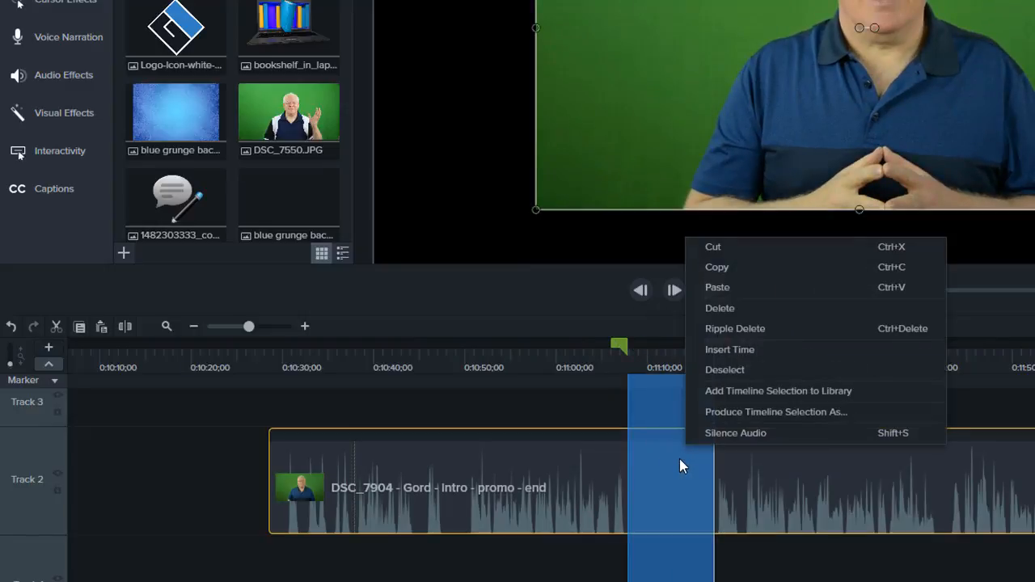
{"action": "left_click", "coordinate": [743, 250]}
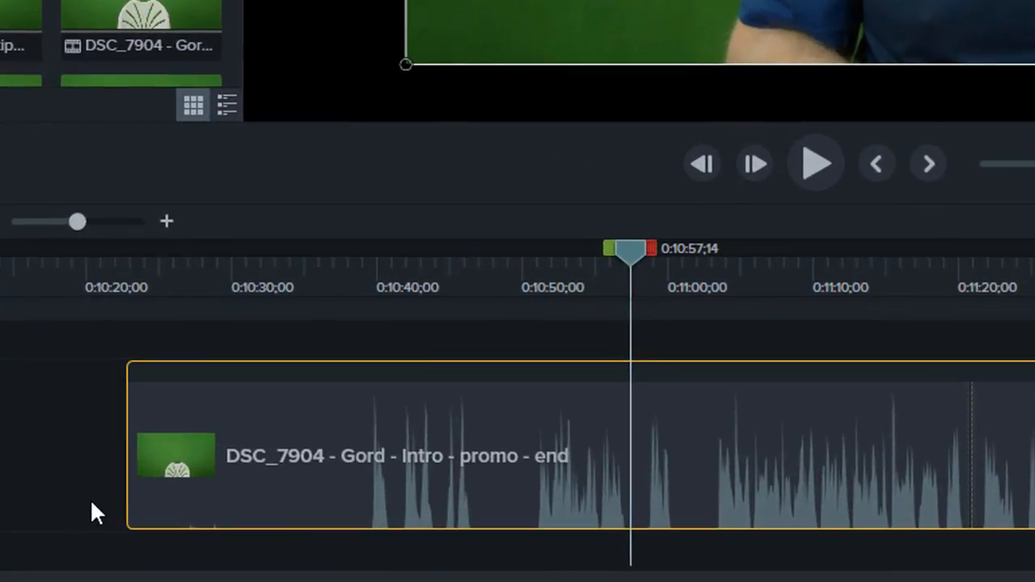
Trim the silent start of the DSC_7904 clip to about 0:10:38 and shorten the clip's end
{"action": "left_click_drag", "start_coordinate": [130, 508], "coordinate": [351, 509]}
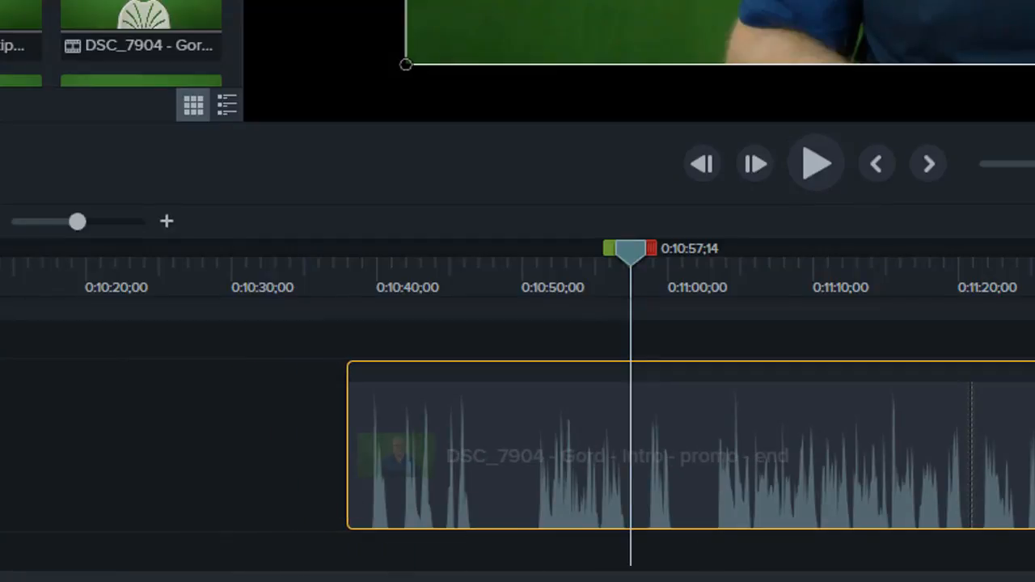
{"action": "left_click_drag", "start_coordinate": [916, 494], "coordinate": [846, 499]}
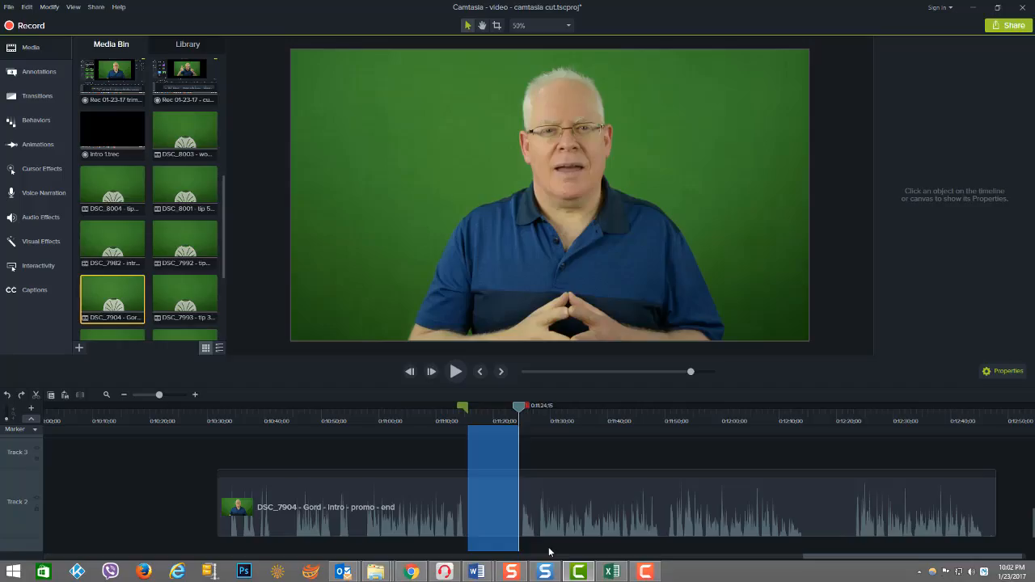
Ripple-delete the selected range from 0:11:15;18 to 0:11:24;15 and scrub past the join to 0:11:20;02
{"action": "right_click", "coordinate": [492, 506]}
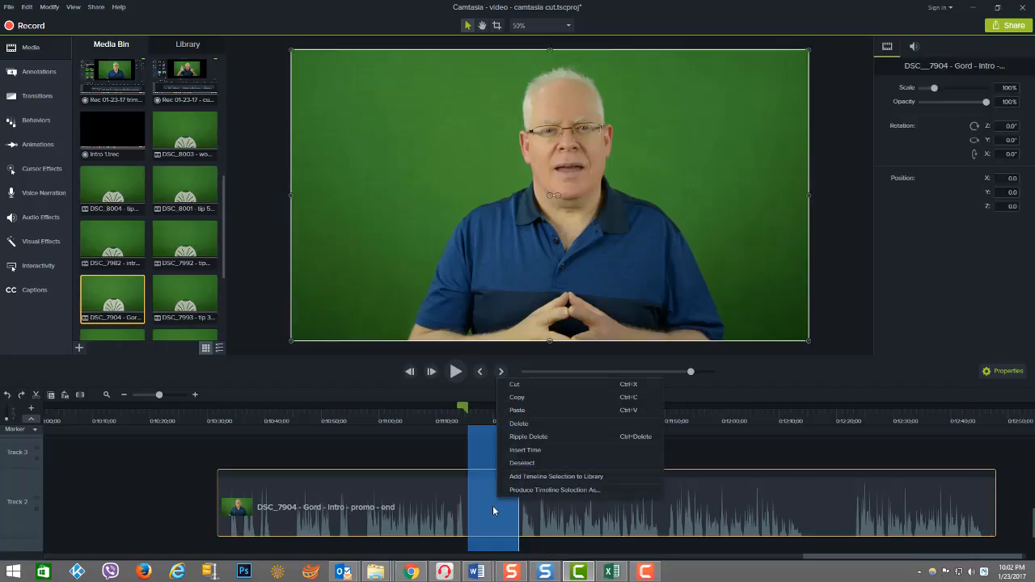
{"action": "left_click", "coordinate": [529, 438]}
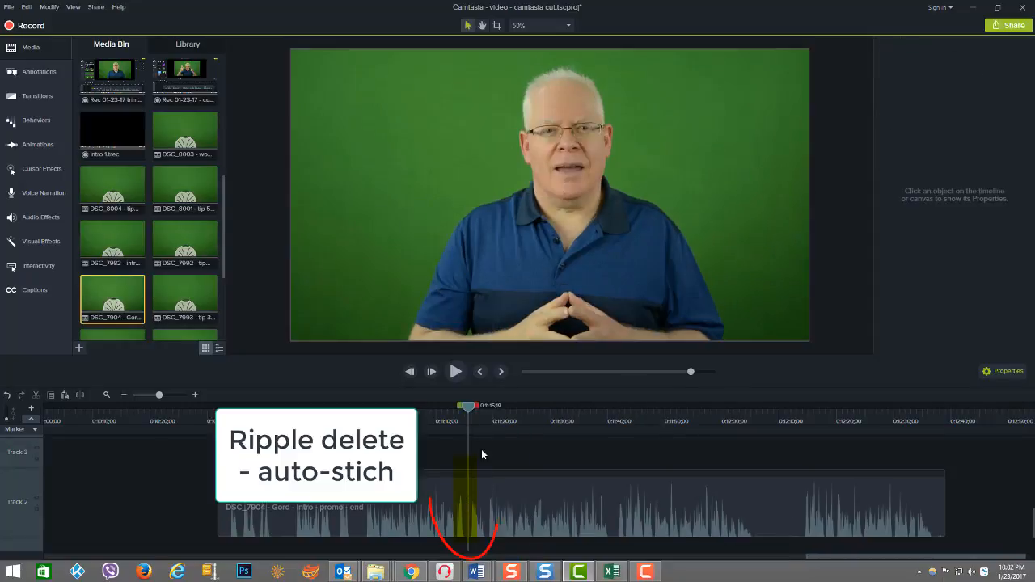
{"action": "left_click_drag", "start_coordinate": [471, 412], "coordinate": [497, 415]}
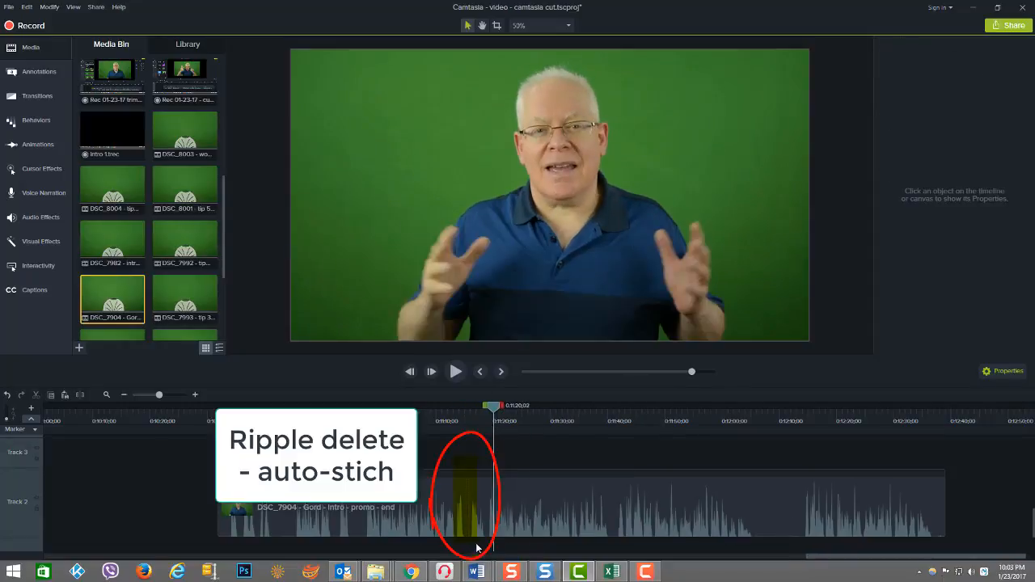
Disable auto-stitching in the program preferences
{"action": "left_click", "coordinate": [26, 6]}
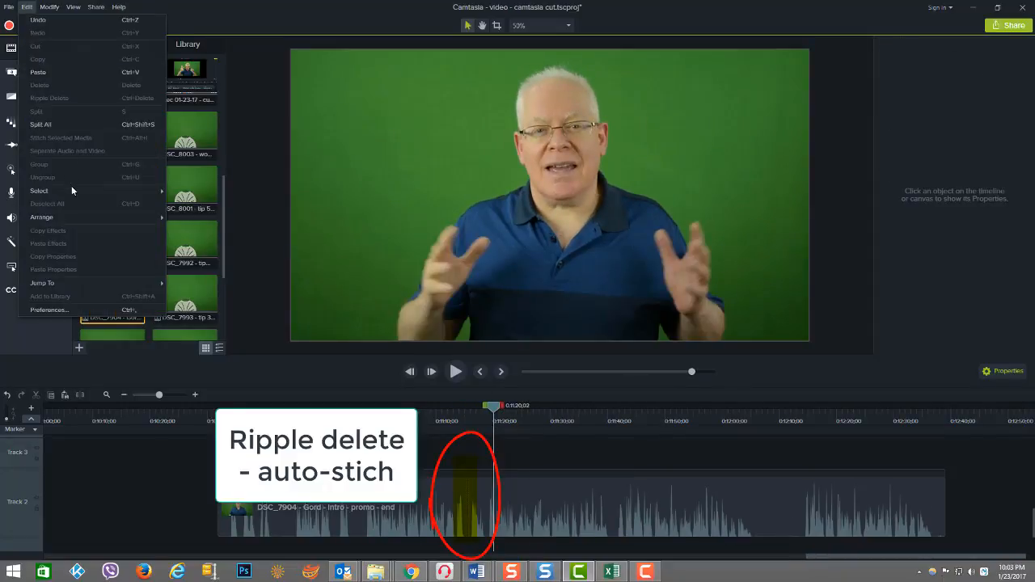
{"action": "left_click", "coordinate": [82, 311]}
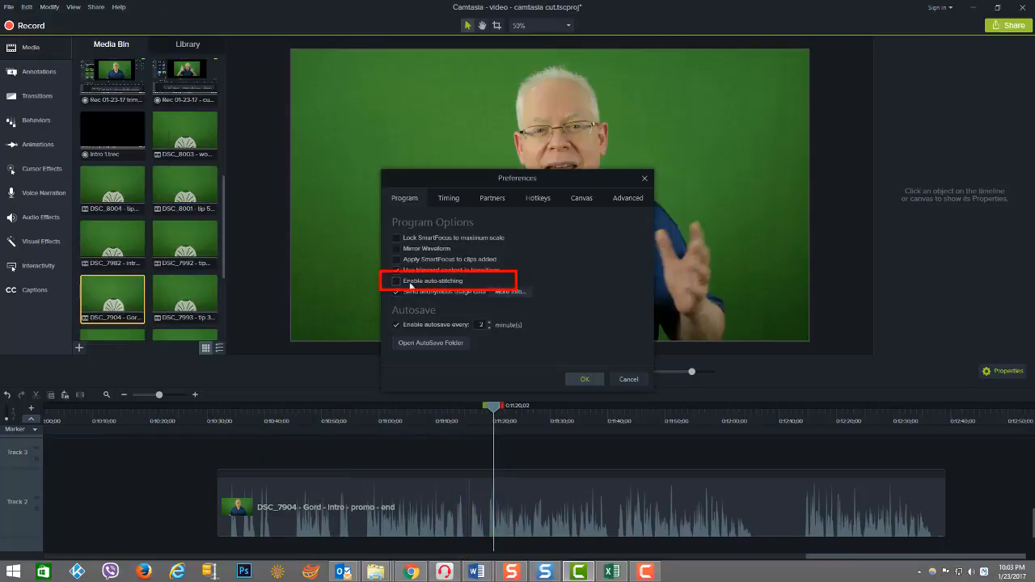
{"action": "left_click", "coordinate": [577, 377]}
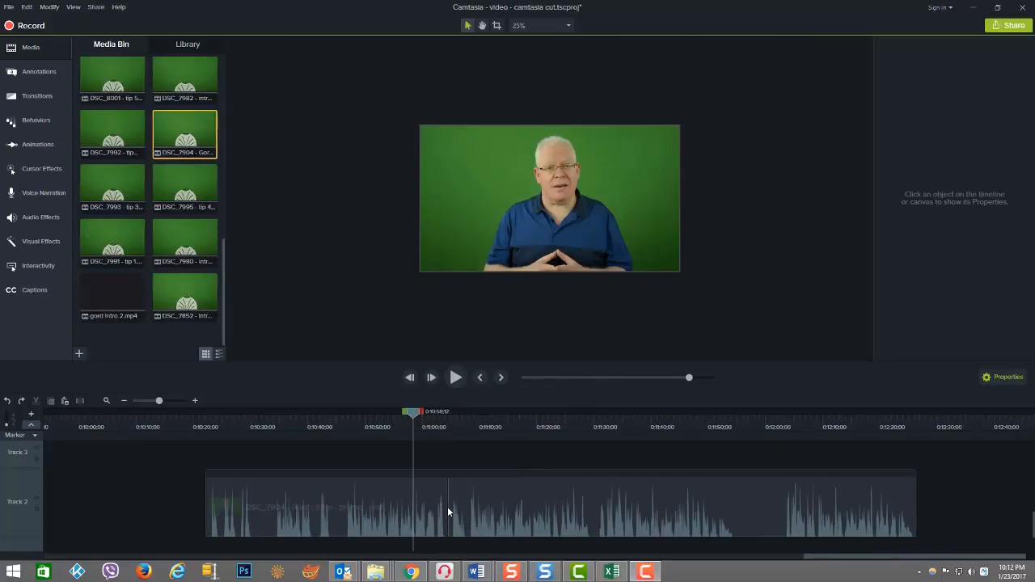
Unstitch the Track 2 clip at its stitch near 0:11:04 and move the second part on its own
{"action": "right_click", "coordinate": [448, 511]}
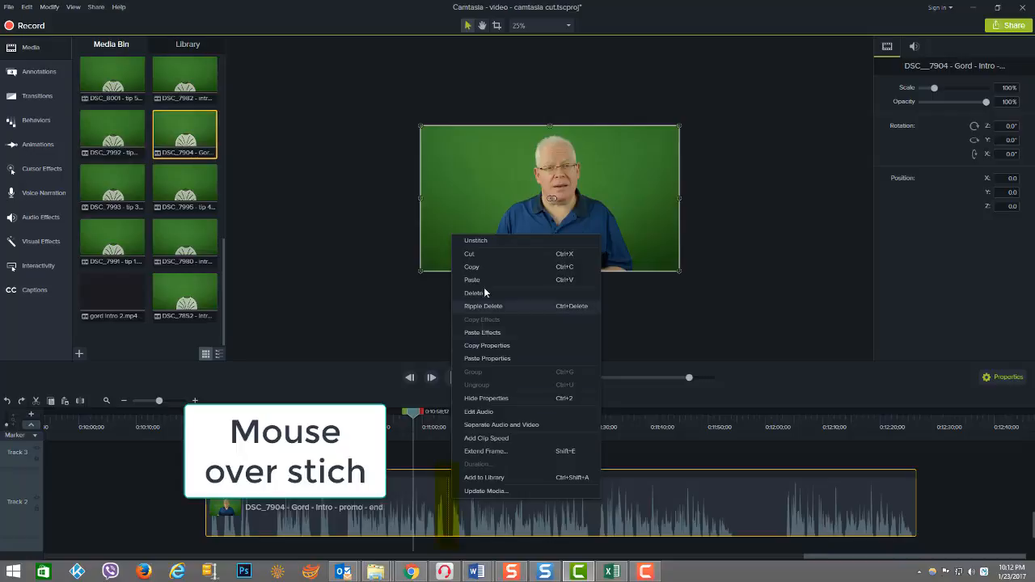
{"action": "left_click", "coordinate": [500, 242]}
{"action": "left_click", "coordinate": [431, 495]}
{"action": "left_click", "coordinate": [482, 493]}
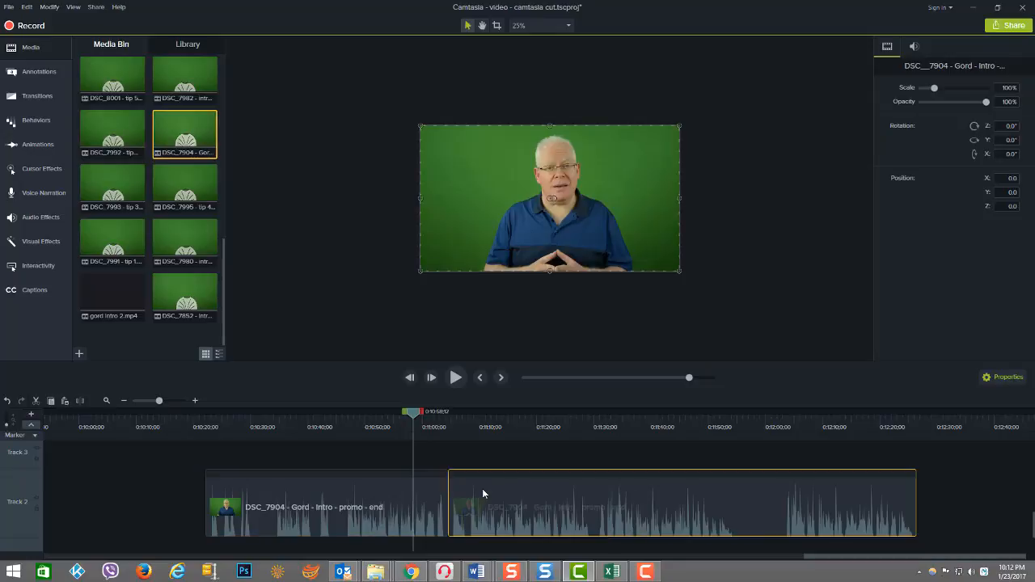
{"action": "left_click_drag", "start_coordinate": [482, 490], "coordinate": [443, 487]}
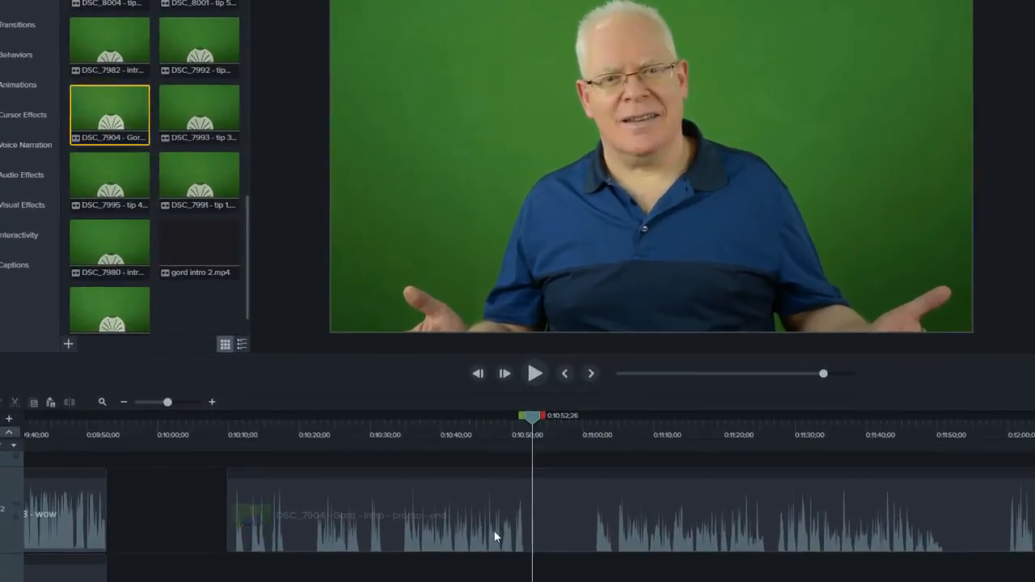
Split the DSC_7904 clip on Track 2 at 0:10:52;26
{"action": "left_click", "coordinate": [423, 495]}
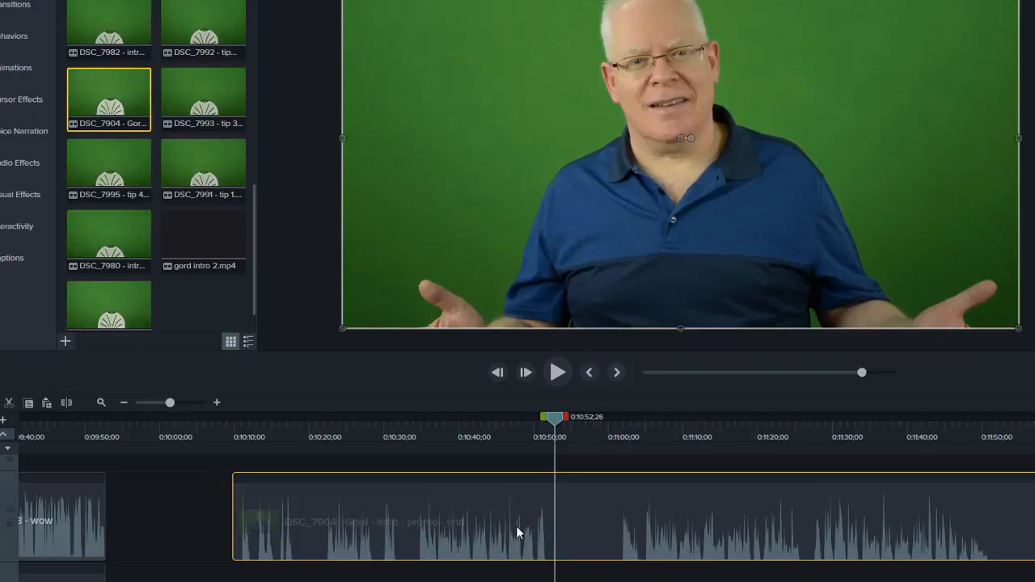
{"action": "left_click", "coordinate": [67, 406]}
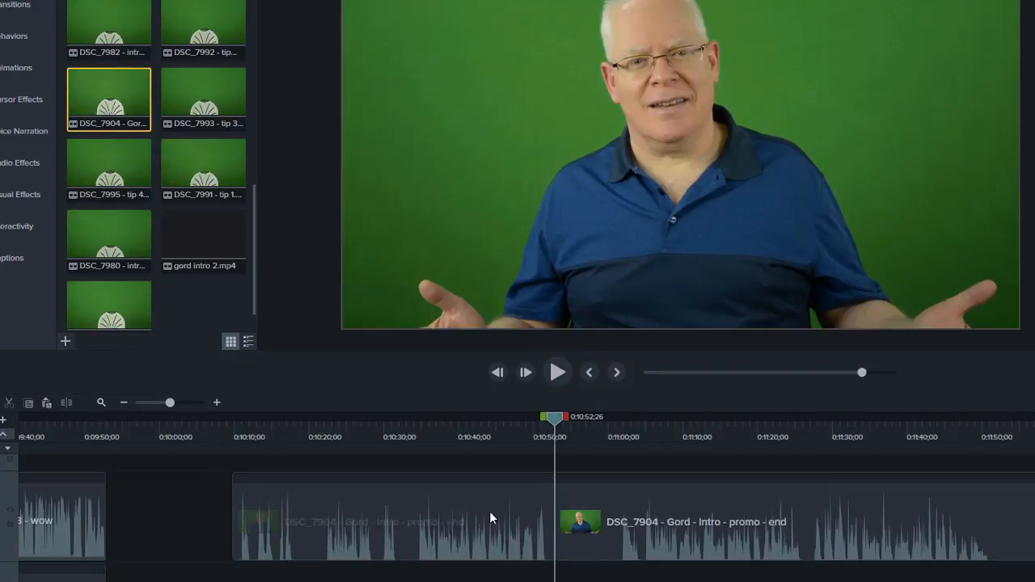
Ripple-delete the ranges from 0:10:49;08 to 0:10:57;20 and from about 0:11:40 to 0:11:47;29 in the Track 2 clip
{"action": "key", "text": "ctrl+Delete"}
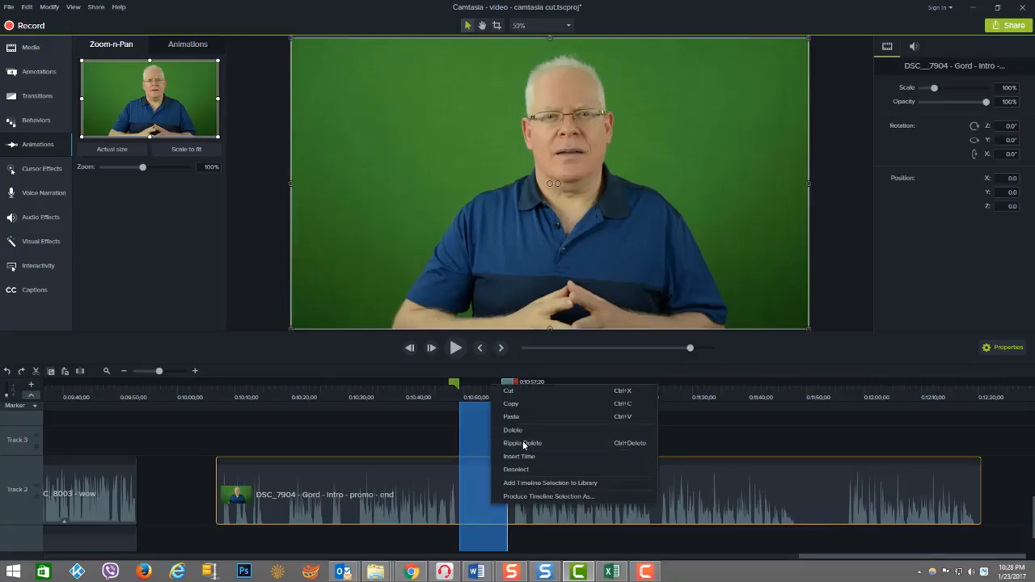
{"action": "left_click", "coordinate": [522, 441]}
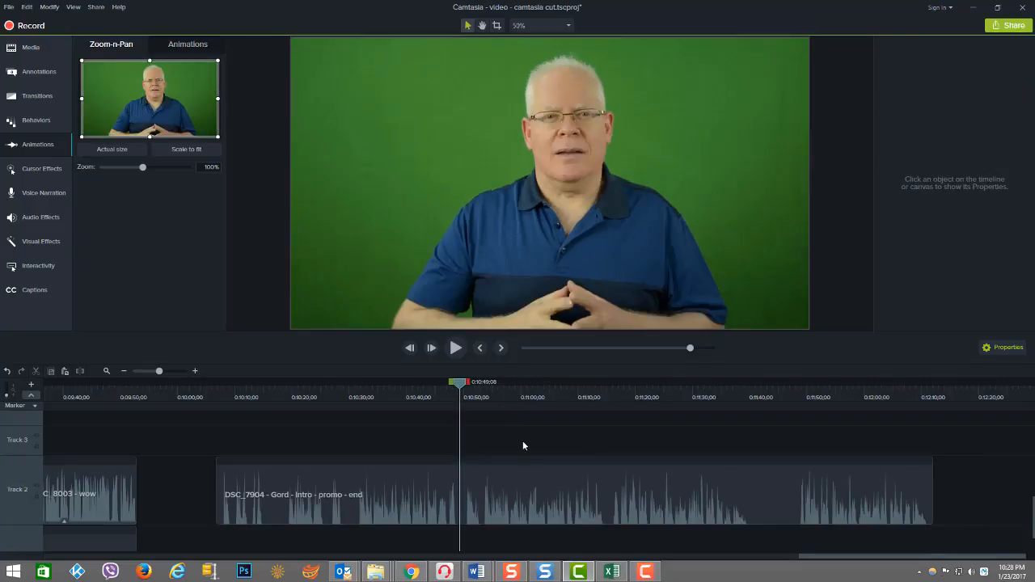
{"action": "left_click", "coordinate": [735, 395]}
{"action": "left_click_drag", "start_coordinate": [737, 385], "coordinate": [795, 386]}
{"action": "left_click", "coordinate": [763, 477]}
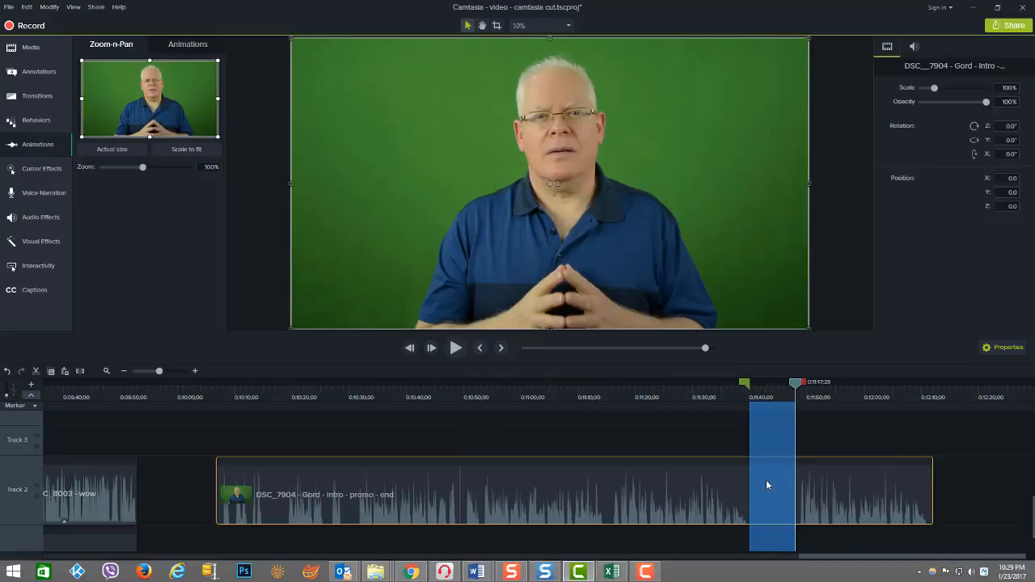
{"action": "right_click", "coordinate": [766, 479]}
{"action": "left_click", "coordinate": [801, 396]}
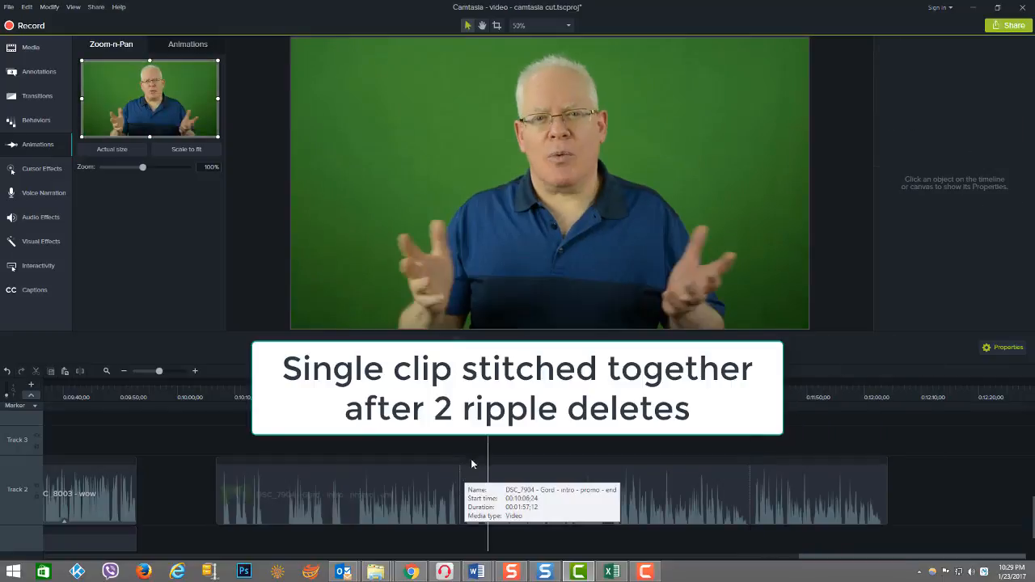
Add a Zoom-n-Pan animation of about 160% on the speaker's head and shoulders, and shift it earlier across the first stitch
{"action": "left_click_drag", "start_coordinate": [147, 138], "coordinate": [149, 106]}
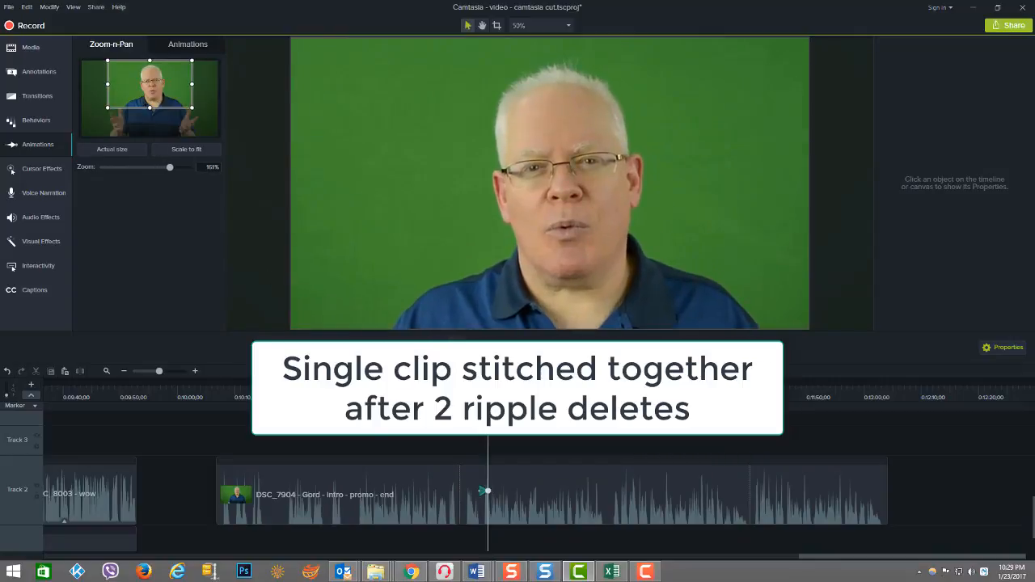
{"action": "left_click", "coordinate": [481, 491]}
{"action": "left_click_drag", "start_coordinate": [481, 491], "coordinate": [434, 491]}
{"action": "left_click_drag", "start_coordinate": [430, 389], "coordinate": [533, 390]}
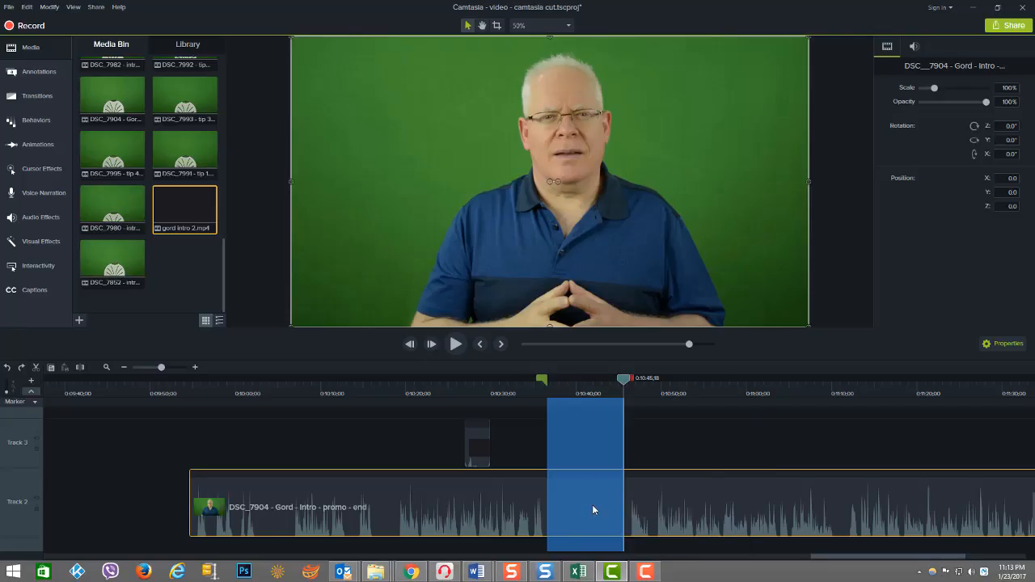
Ripple-delete the selected range from 0:10:36;19 to 0:10:45;18 in the DSC_7904 clip
{"action": "right_click", "coordinate": [593, 504]}
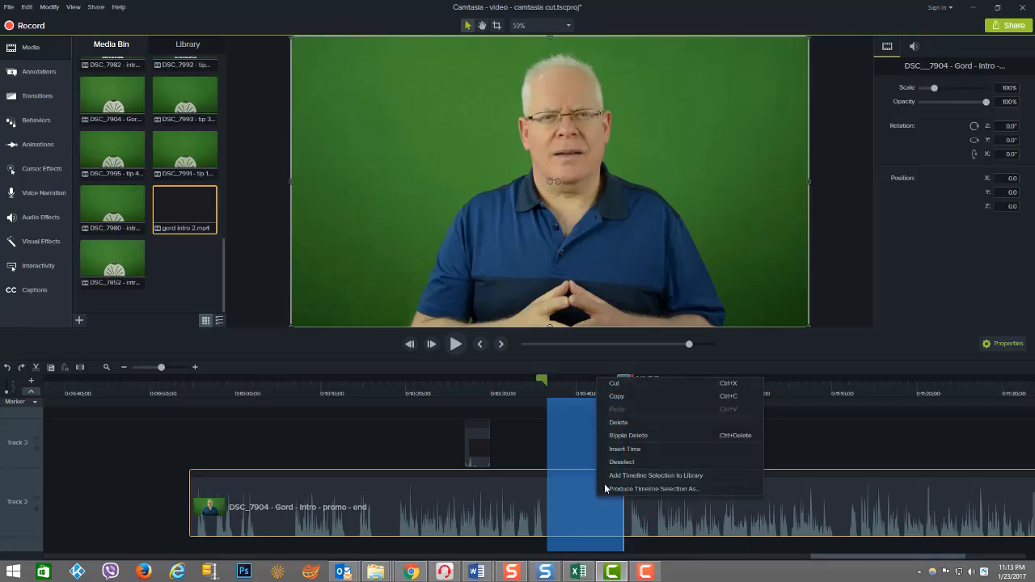
{"action": "left_click", "coordinate": [639, 438]}
Insert the short intro clip from Track 3 between the two DSC_7904 parts on Track 2 and close the remaining gap
{"action": "left_click_drag", "start_coordinate": [586, 492], "coordinate": [642, 499]}
{"action": "left_click_drag", "start_coordinate": [478, 449], "coordinate": [562, 518]}
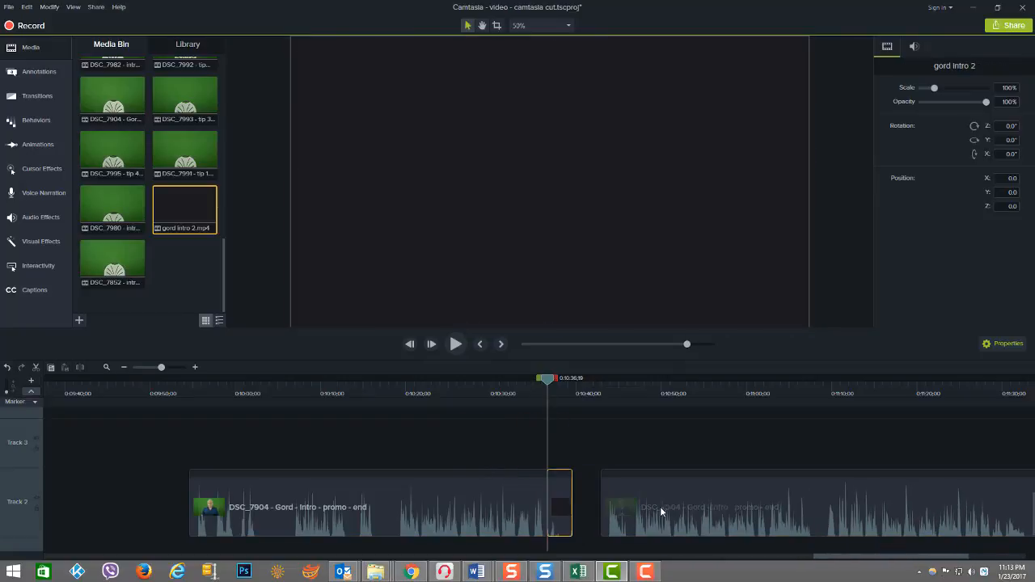
{"action": "left_click_drag", "start_coordinate": [667, 509], "coordinate": [560, 433]}
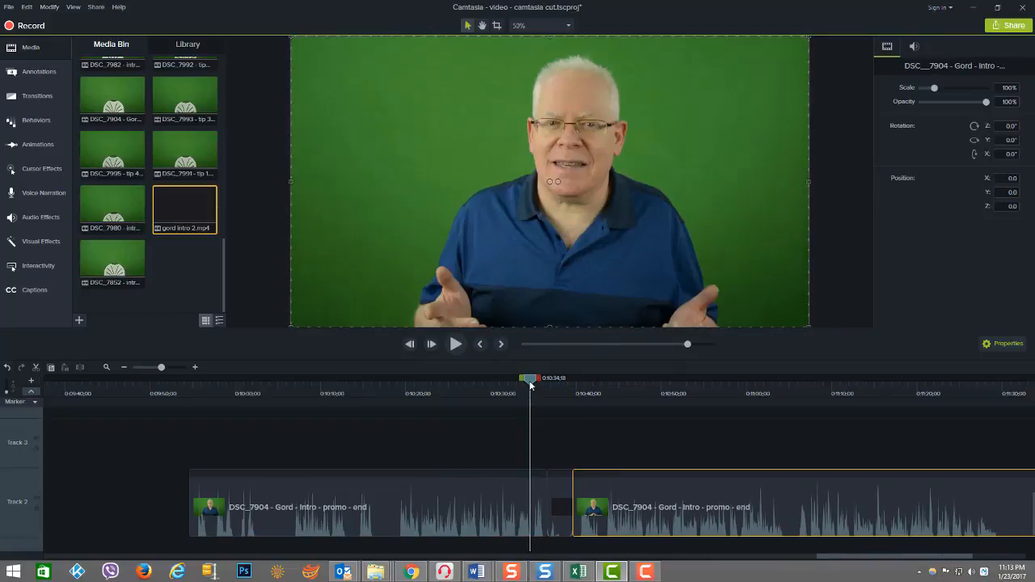
{"action": "left_click_drag", "start_coordinate": [539, 386], "coordinate": [598, 390]}
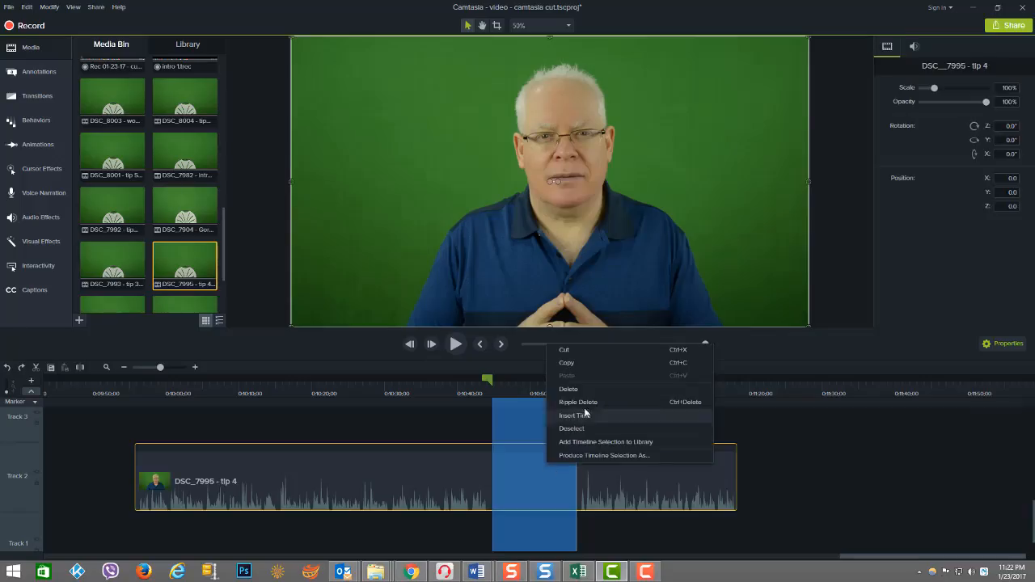
Restore the DSC_7995 - tip 4 clip with Undo and remove its selected range from 0:10:44;26 to 0:10:56;10 again
{"action": "key", "text": "ctrl+z"}
{"action": "key", "text": "ctrl+z"}
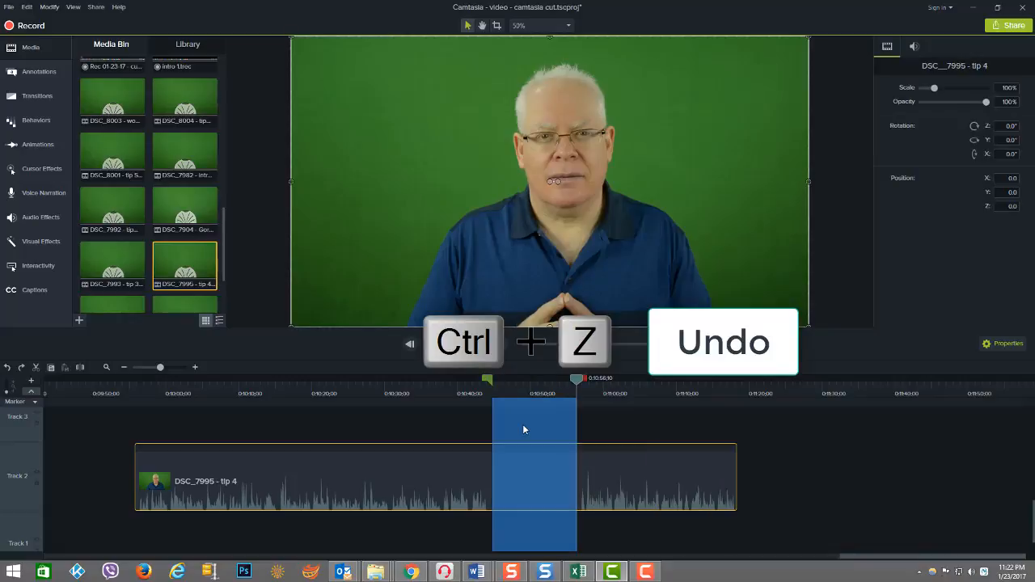
{"action": "key", "text": "ctrl+x"}
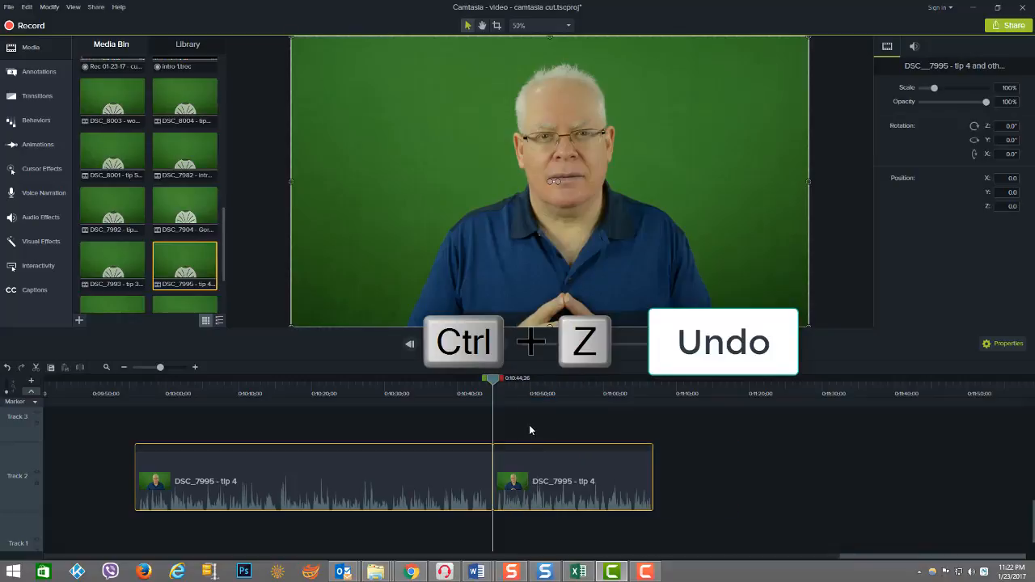
Undo and redo the removal in the tip 4 clip twice, ending with the removal redone
{"action": "left_click", "coordinate": [8, 370]}
{"action": "left_click", "coordinate": [19, 370]}
{"action": "left_click", "coordinate": [10, 370]}
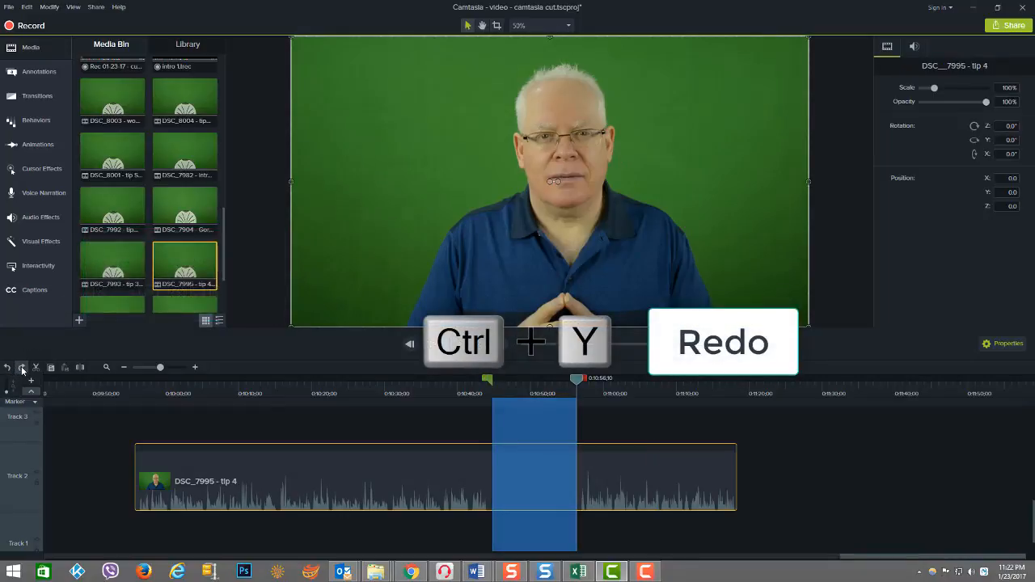
{"action": "left_click", "coordinate": [22, 369]}
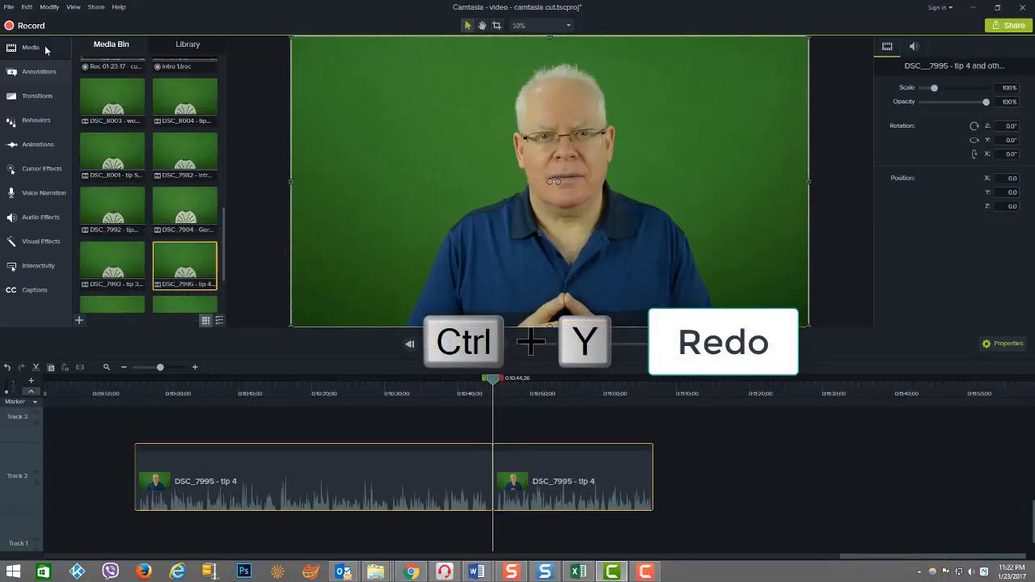
{"action": "left_click", "coordinate": [27, 8]}
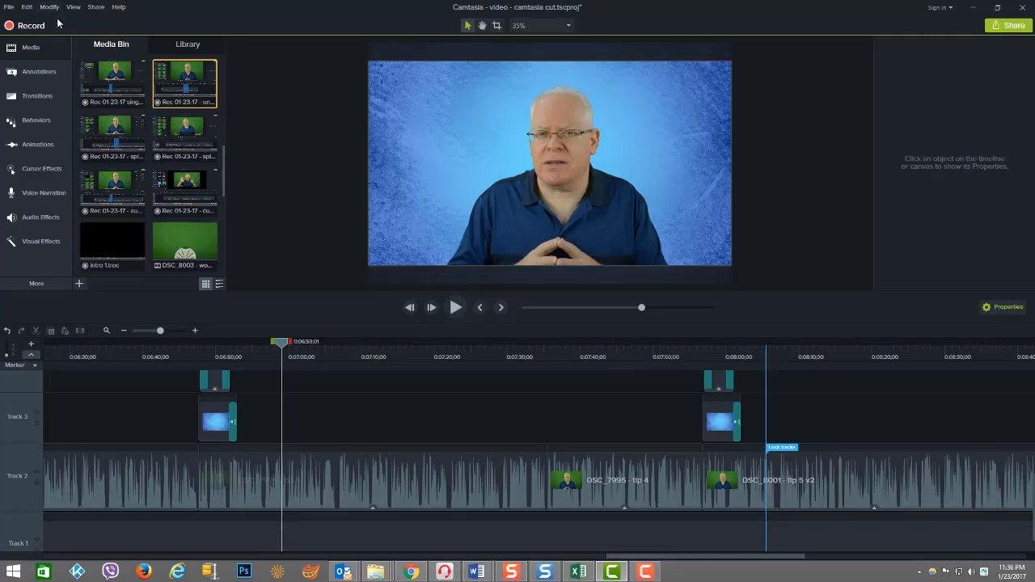
Save the current project and save a copy of it as "video - camtasia cut v2" in the Project Files folder
{"action": "left_click", "coordinate": [9, 6]}
{"action": "left_click", "coordinate": [44, 59]}
{"action": "left_click", "coordinate": [9, 6]}
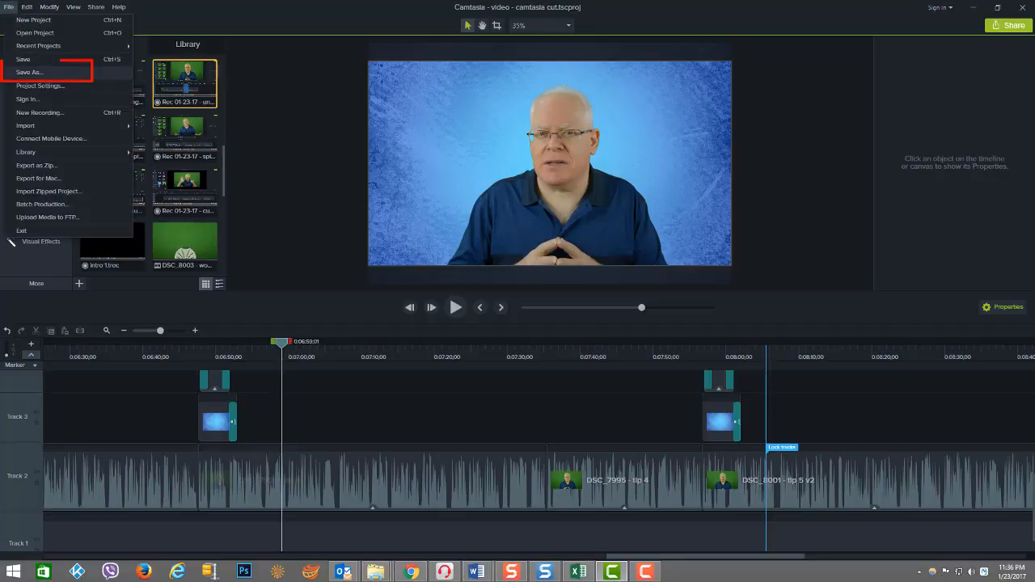
{"action": "left_click", "coordinate": [55, 74]}
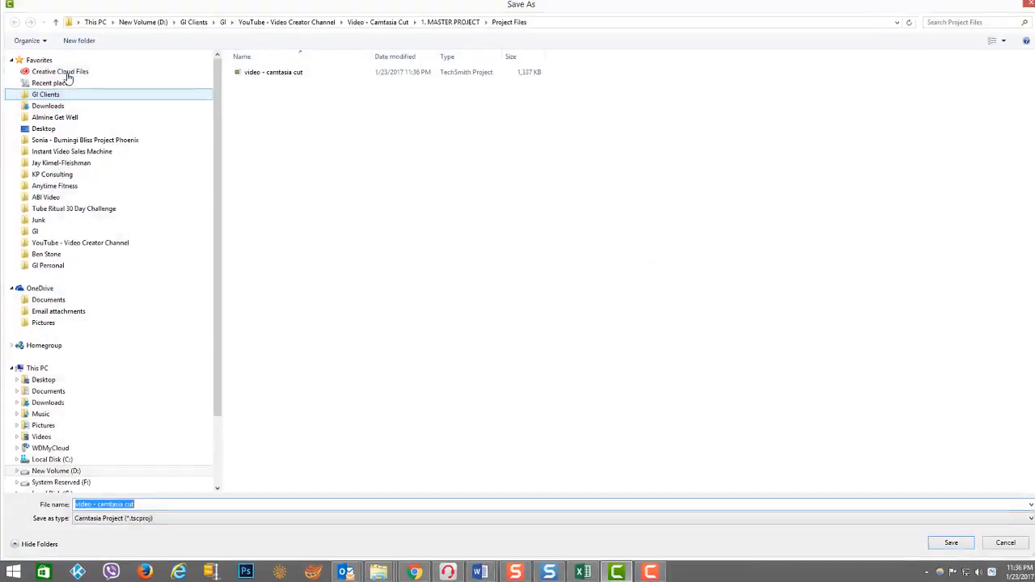
{"action": "left_click", "coordinate": [156, 504]}
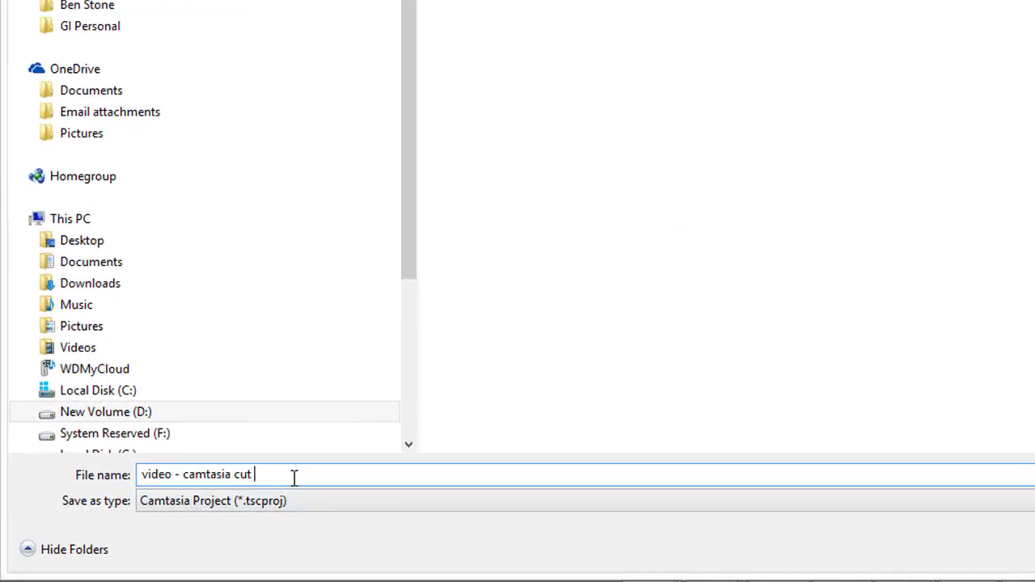
{"action": "key", "text": "Return"}
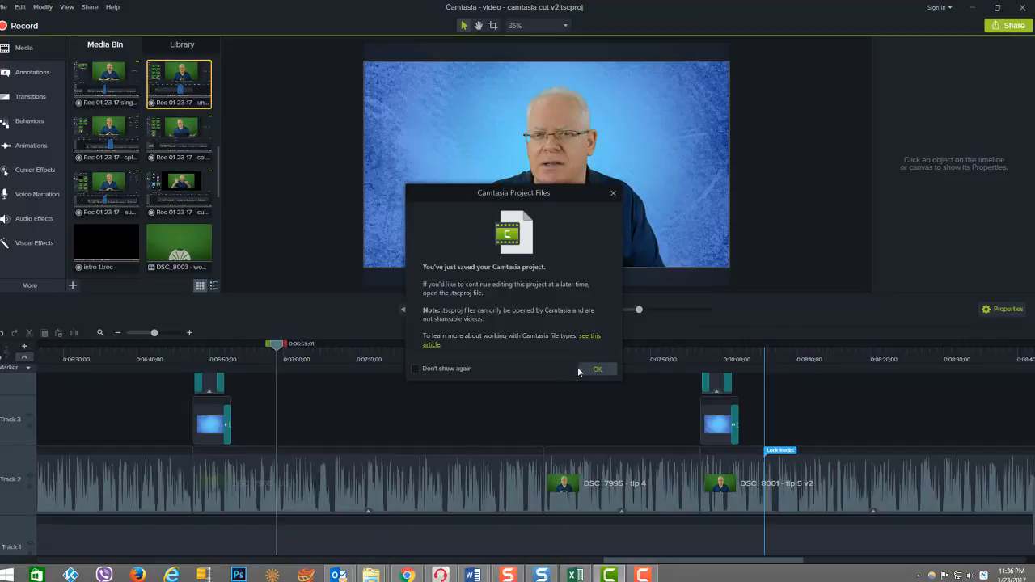
{"action": "left_click", "coordinate": [592, 369]}
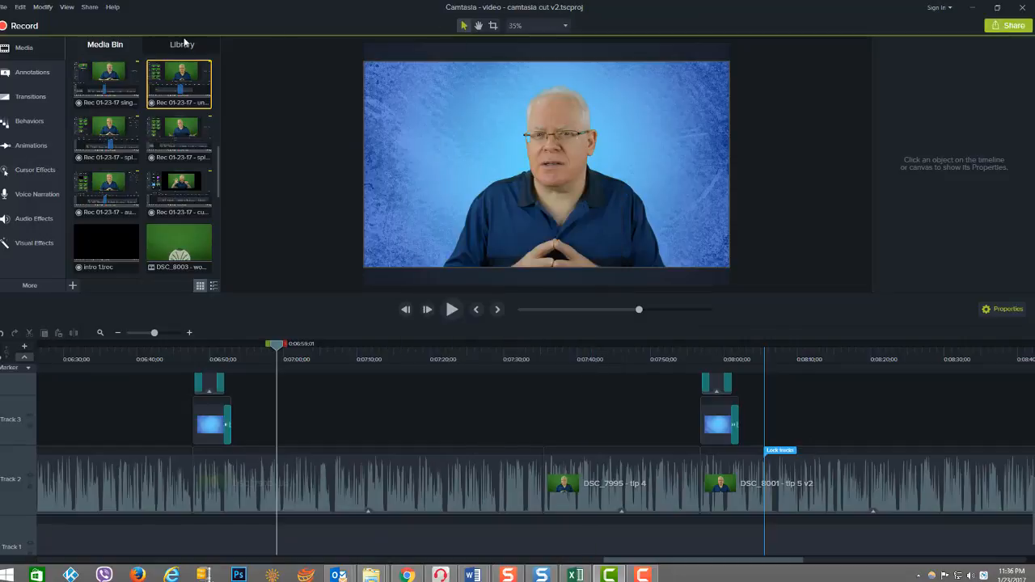
Open the original project "video - camtasia cut" from the Project Files folder
{"action": "left_click", "coordinate": [4, 10]}
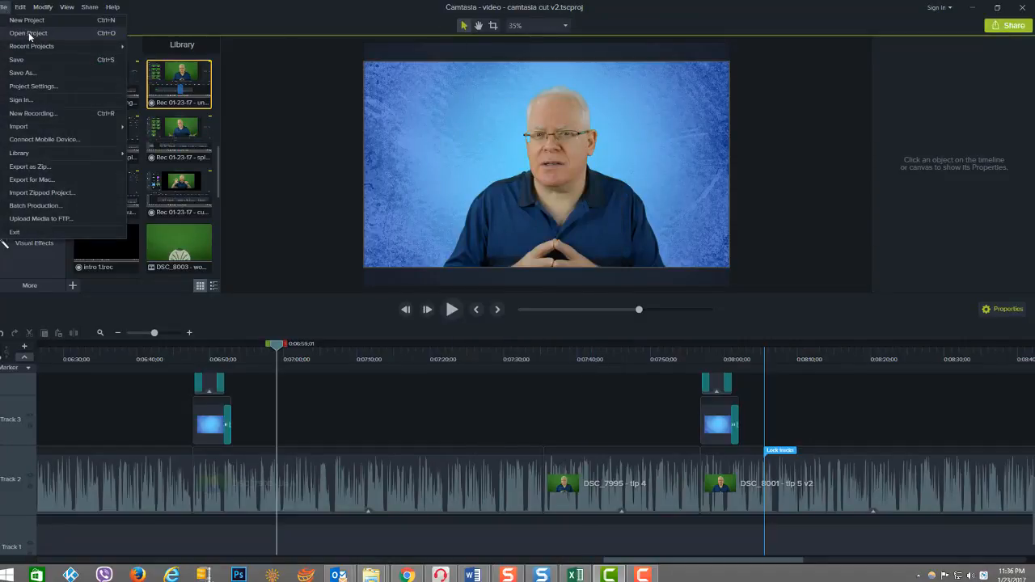
{"action": "left_click", "coordinate": [84, 33]}
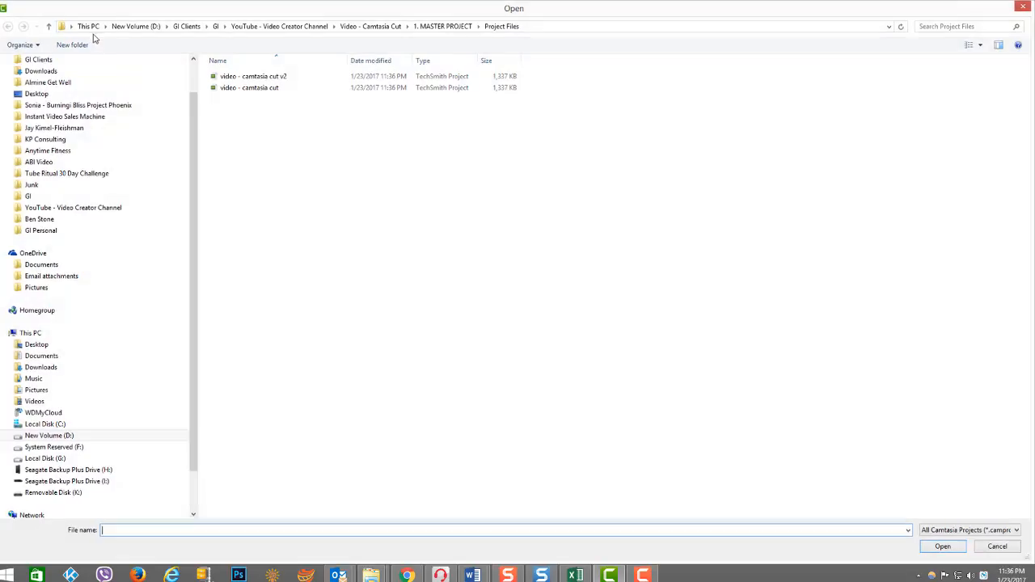
{"action": "left_click", "coordinate": [282, 88]}
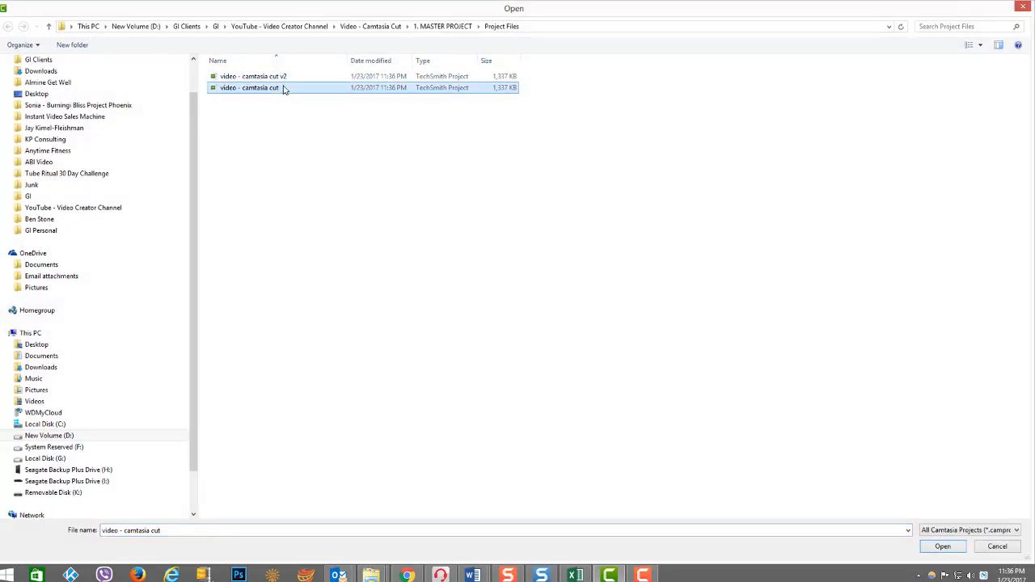
{"action": "left_click", "coordinate": [944, 547]}
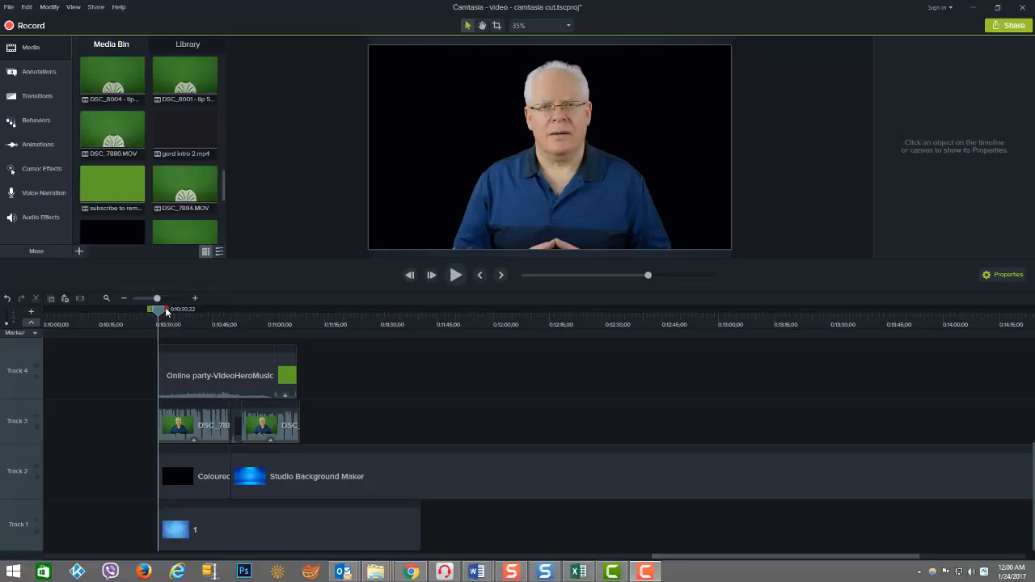
Select the timeline range from 0:10:30;22 to 0:10:49;27 and pick out the music and subscribe clips on Track 4
{"action": "left_click_drag", "start_coordinate": [167, 311], "coordinate": [232, 334]}
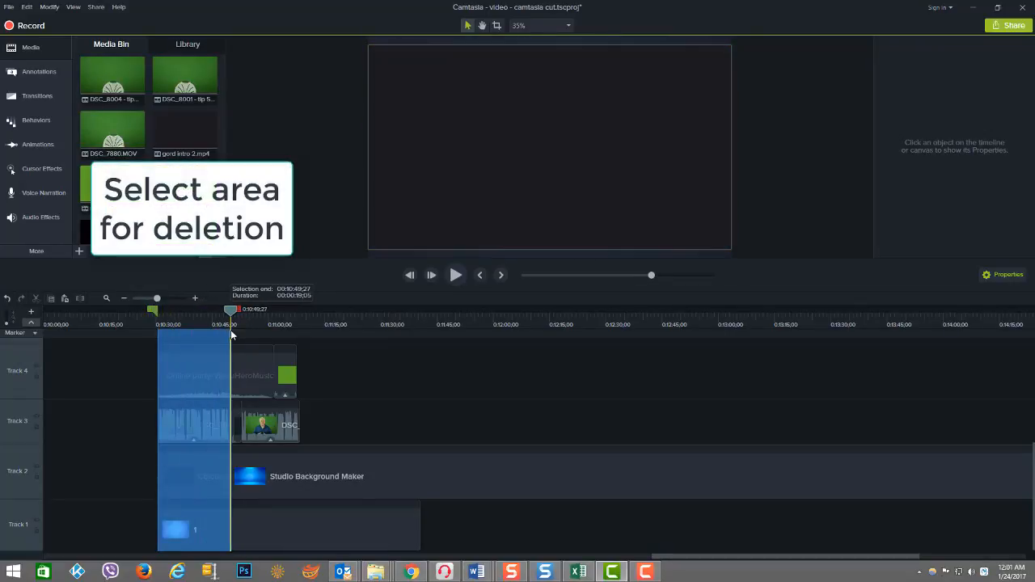
{"action": "left_click", "coordinate": [249, 386]}
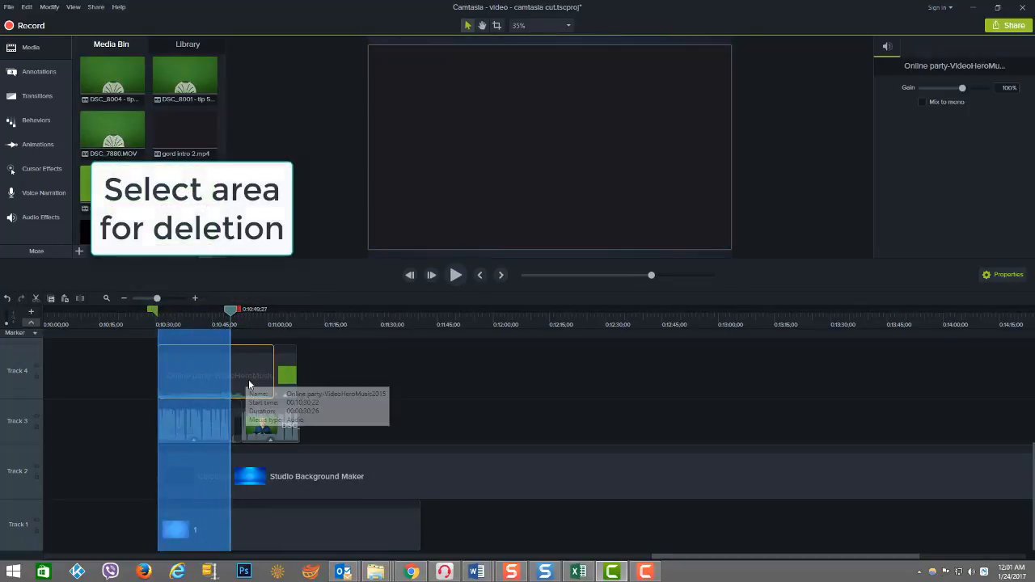
{"action": "left_click", "coordinate": [286, 374]}
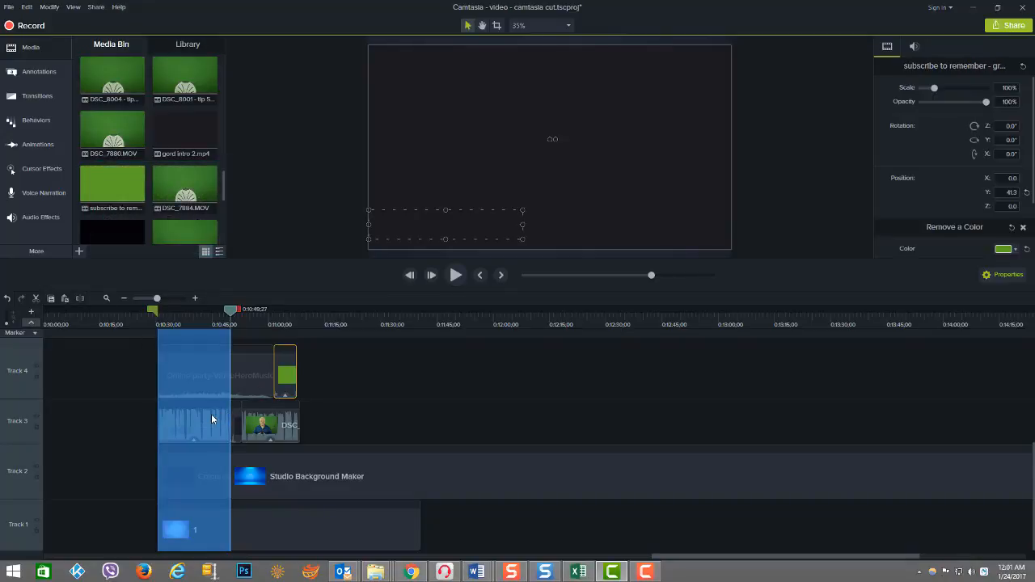
{"action": "left_click", "coordinate": [138, 393]}
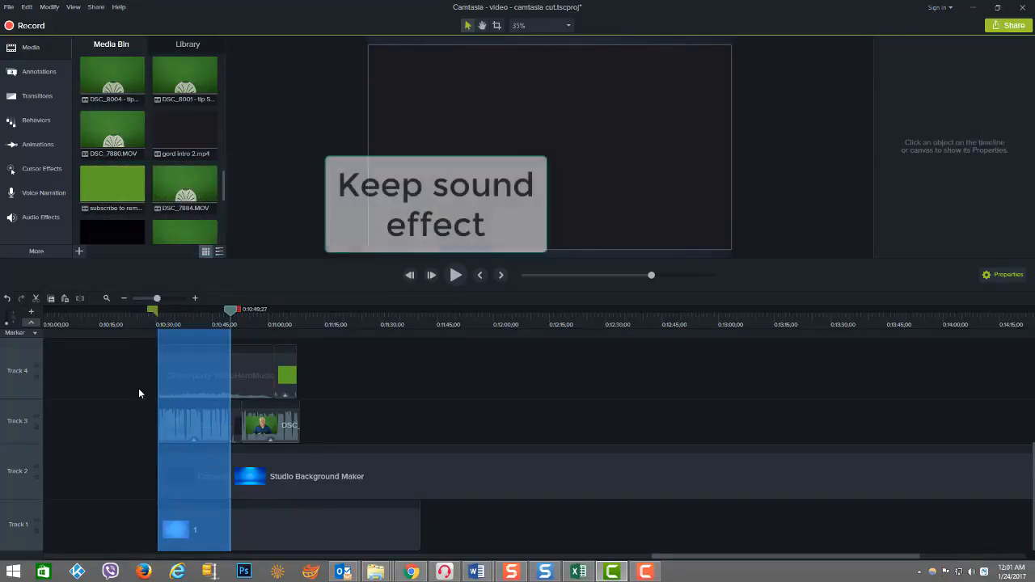
{"action": "left_click", "coordinate": [244, 378]}
{"action": "left_click", "coordinate": [282, 373]}
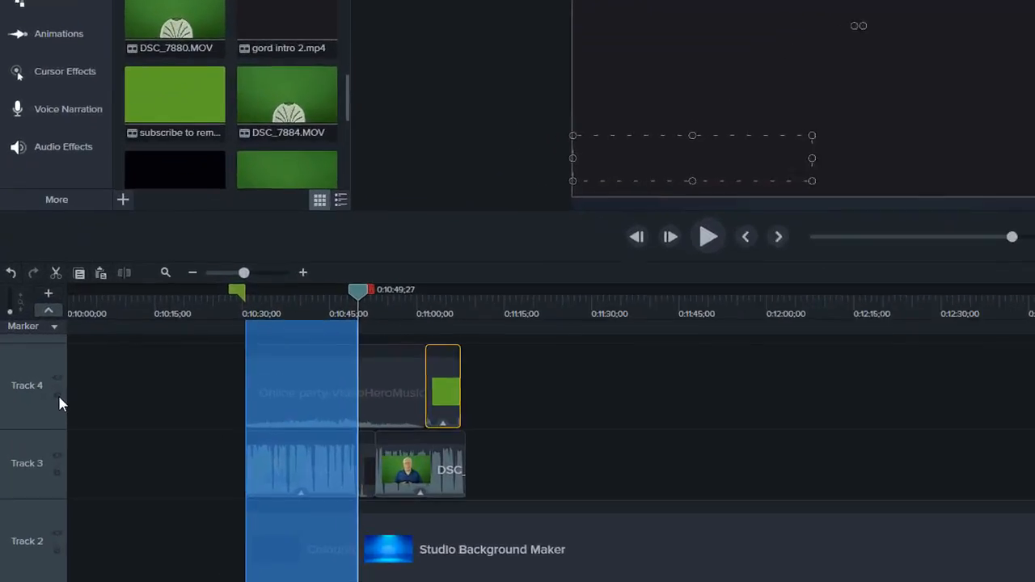
Lock Track 4 and delete the selected range from the unlocked tracks without rippling
{"action": "left_click", "coordinate": [44, 383]}
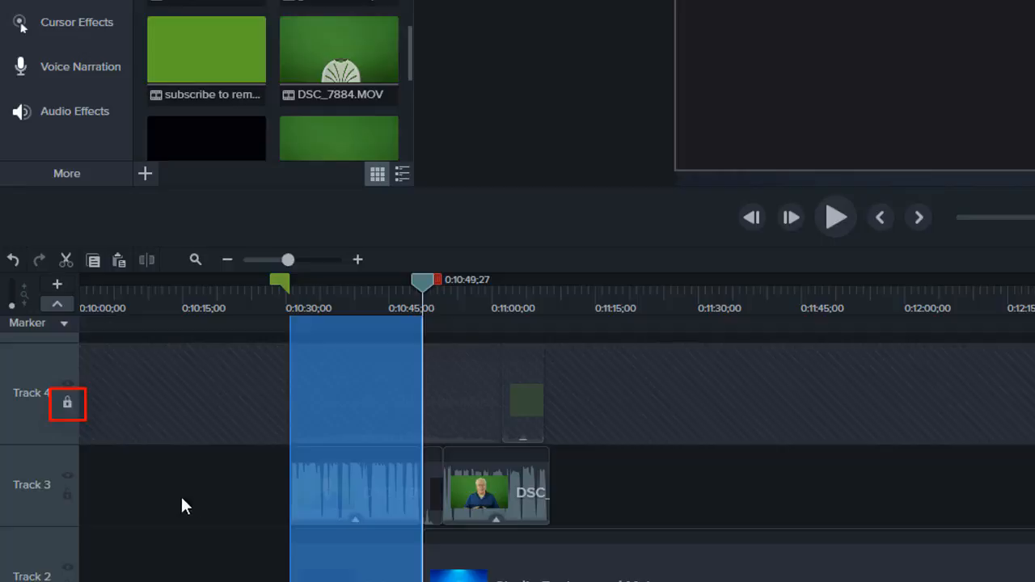
{"action": "right_click", "coordinate": [315, 506]}
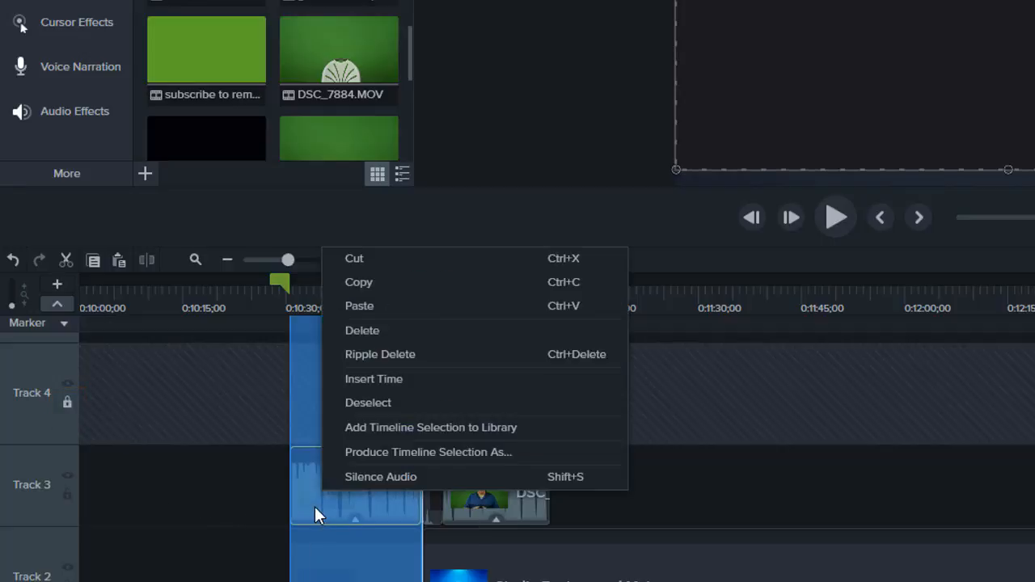
{"action": "left_click", "coordinate": [369, 328]}
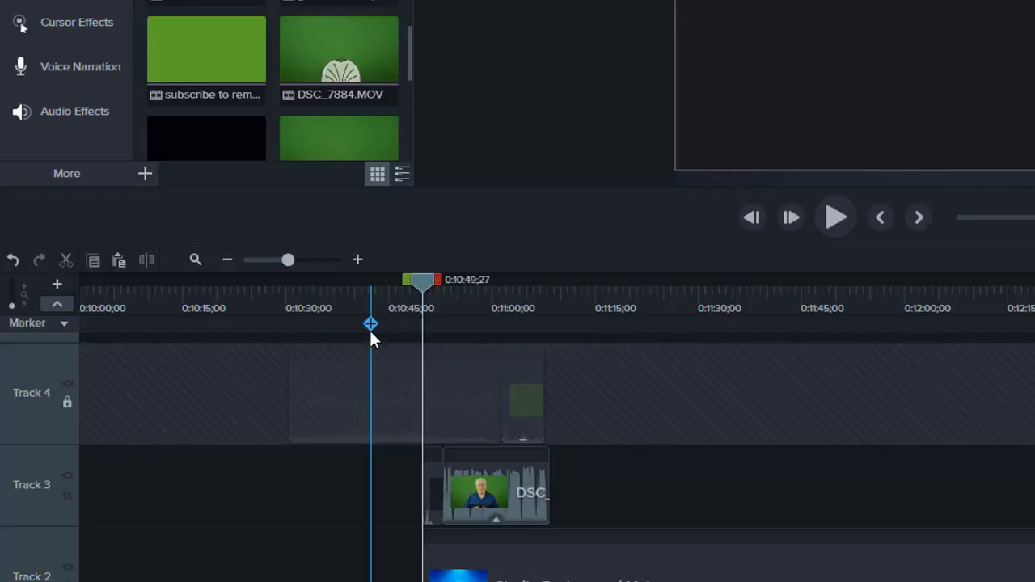
Unlock Track 4 and move its music and subscribe clips together so they start at 0:10:49;27
{"action": "left_click", "coordinate": [67, 403]}
{"action": "left_click_drag", "start_coordinate": [605, 397], "coordinate": [490, 409]}
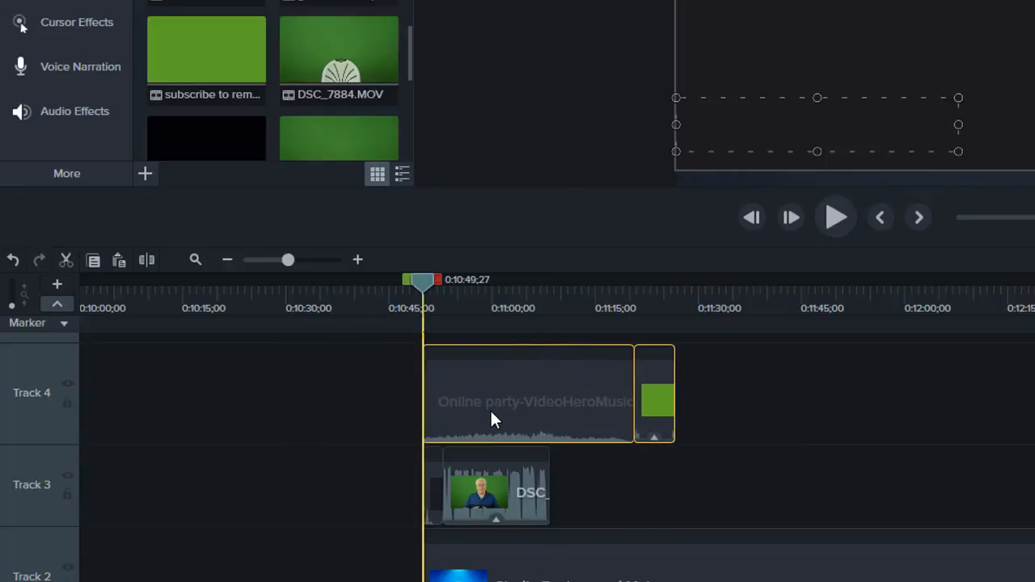